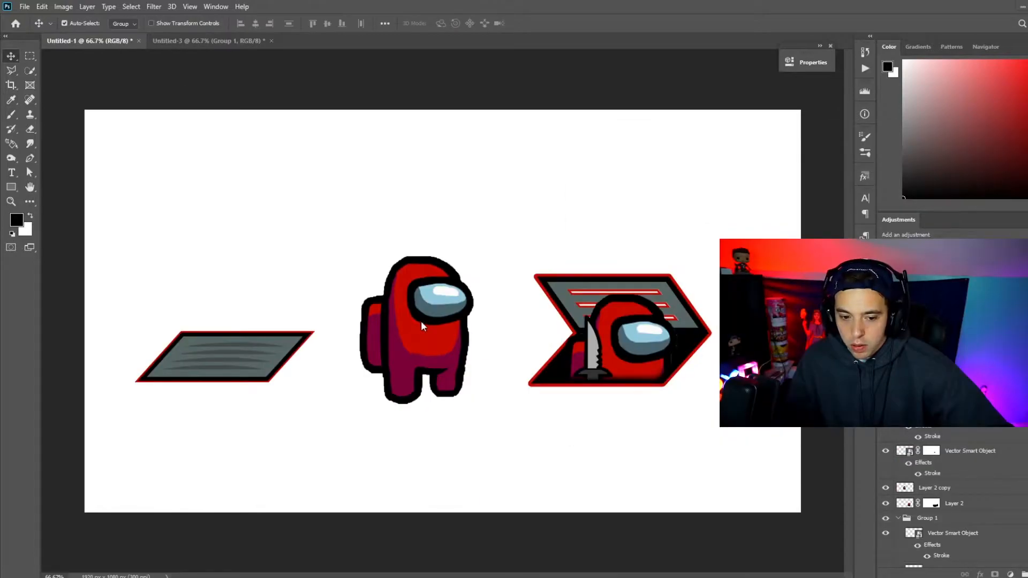
Nudge the red crewmate in the middle of the canvas slightly to the right and switch to the Untitled-3 document
left_click_drag(430, 335, 429, 315)
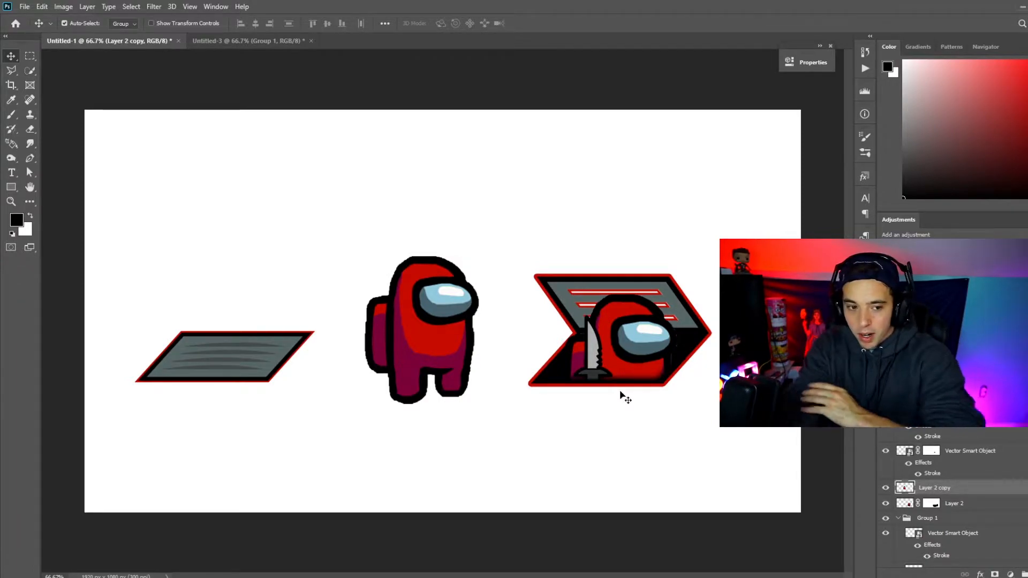
left_click(233, 41)
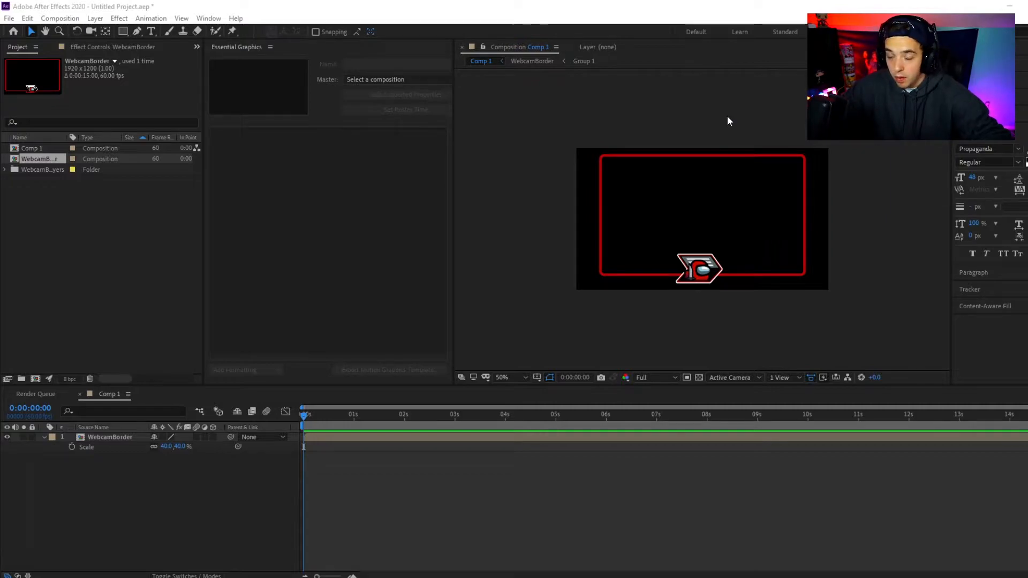
Open the nested WebcamBorder composition from Comp 1 so its individual layers can be worked on
left_click(89, 440)
double_click(95, 436)
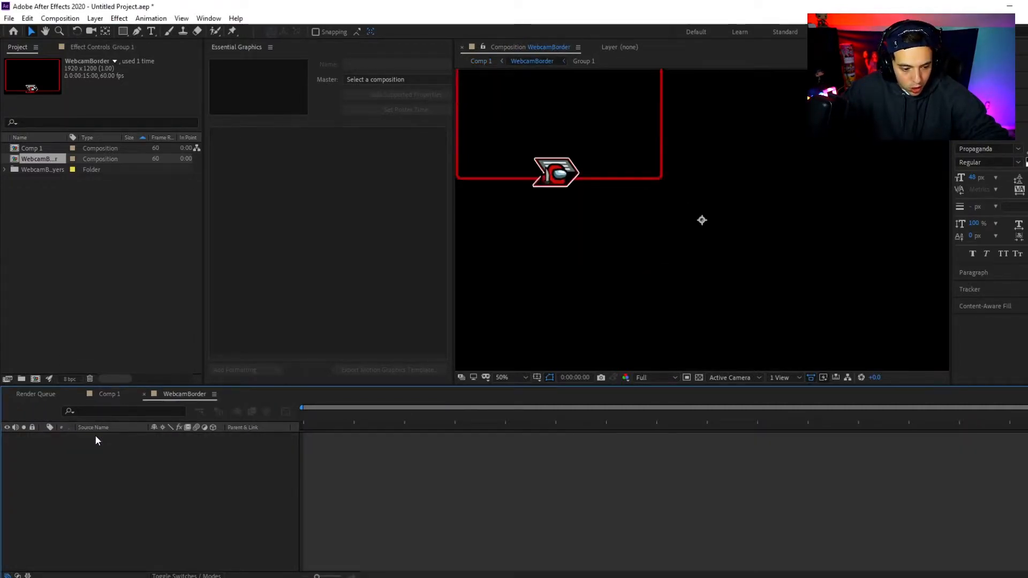
scroll(707, 279, "down", 2)
scroll(705, 277, "up", 2)
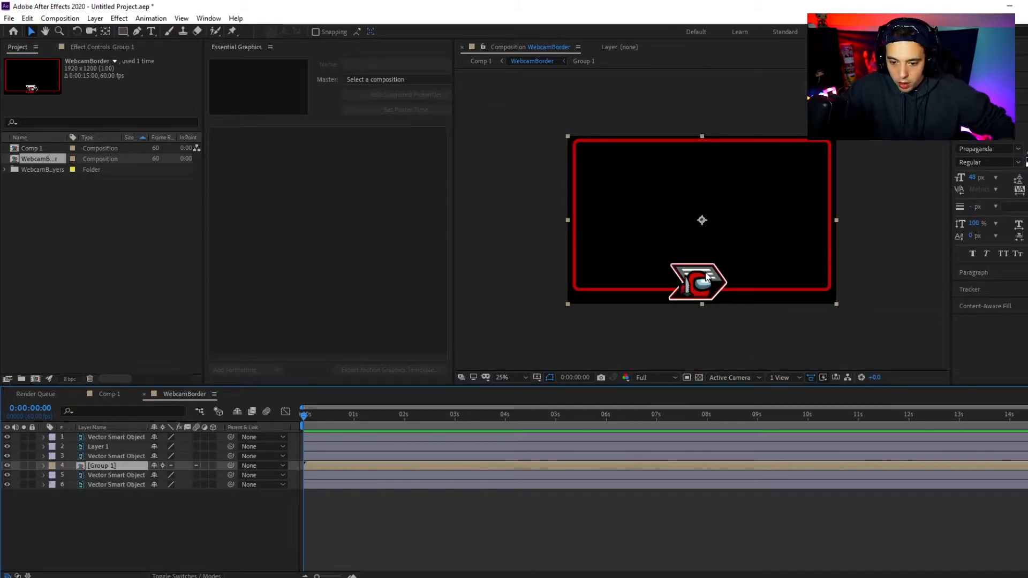
scroll(702, 281, "down", 1)
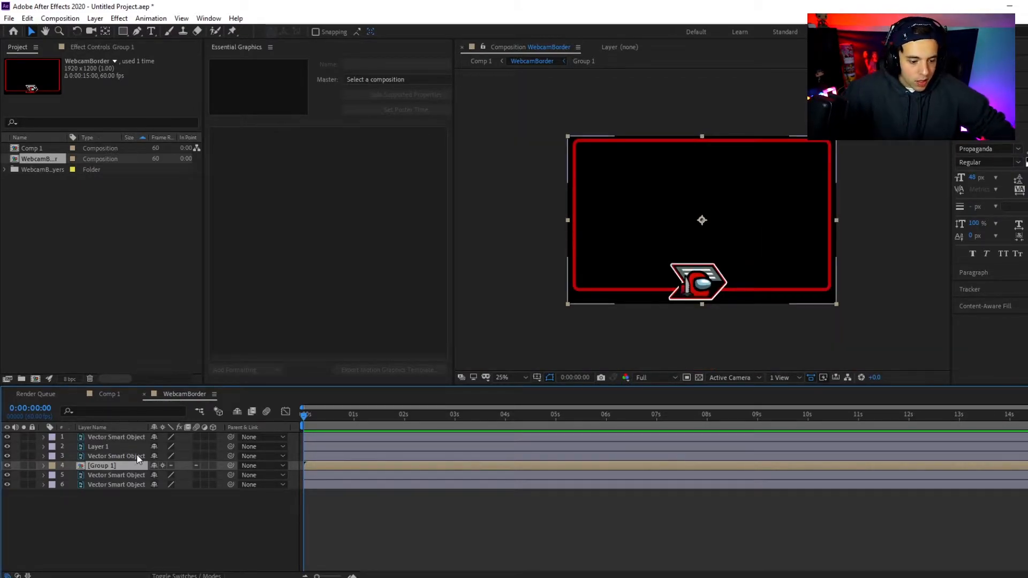
Select the six layers of the WebcamBorder composition one after another to see what each one covers
left_click(111, 437)
left_click(113, 446)
left_click(114, 456)
left_click(119, 466)
left_click(122, 475)
left_click(126, 485)
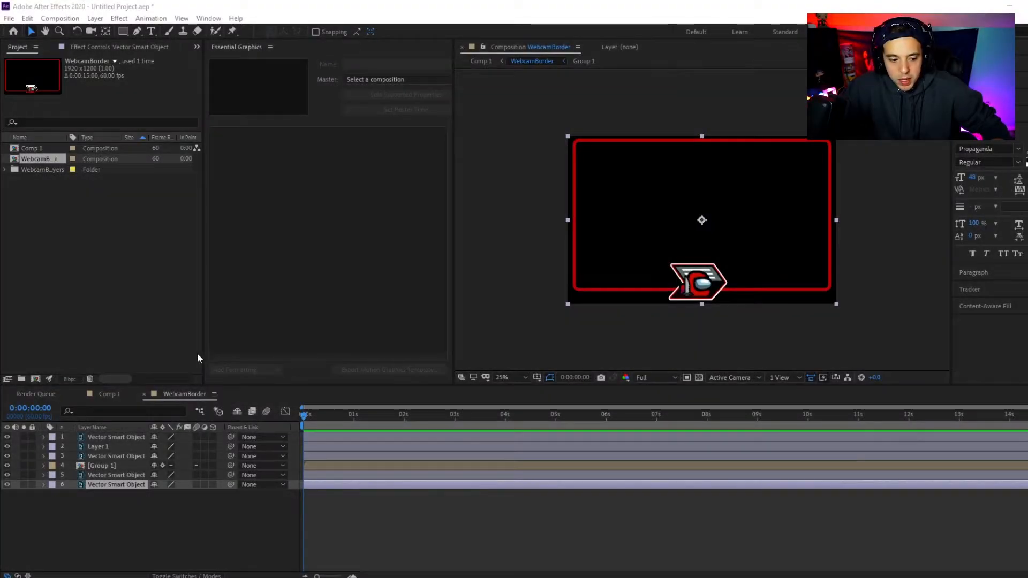
Toggle the visibility of the top two layers off and on to identify the knife and crewmate artwork in the badge
left_click(9, 438)
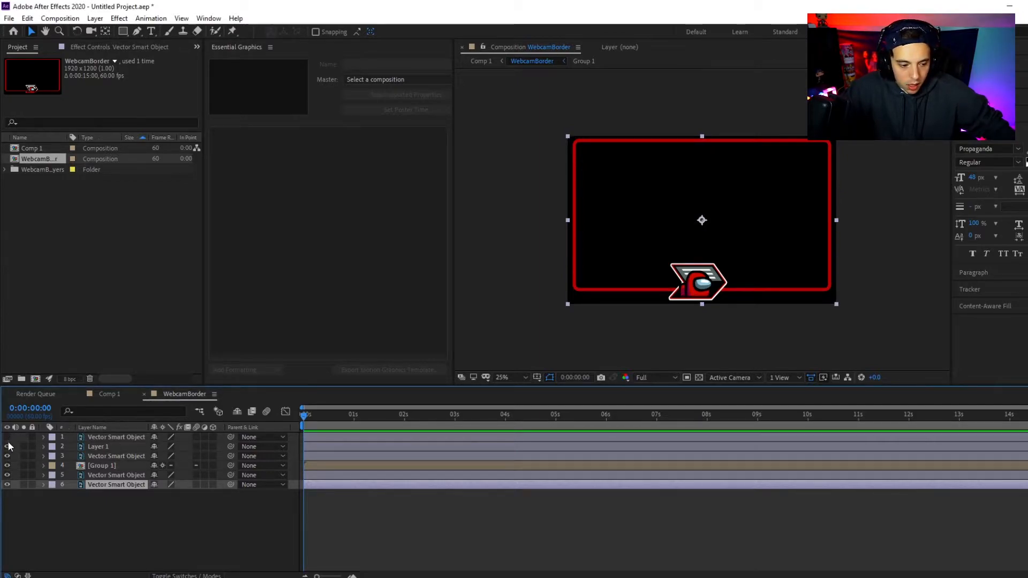
left_click(7, 446)
left_click_drag(9, 451, 7, 437)
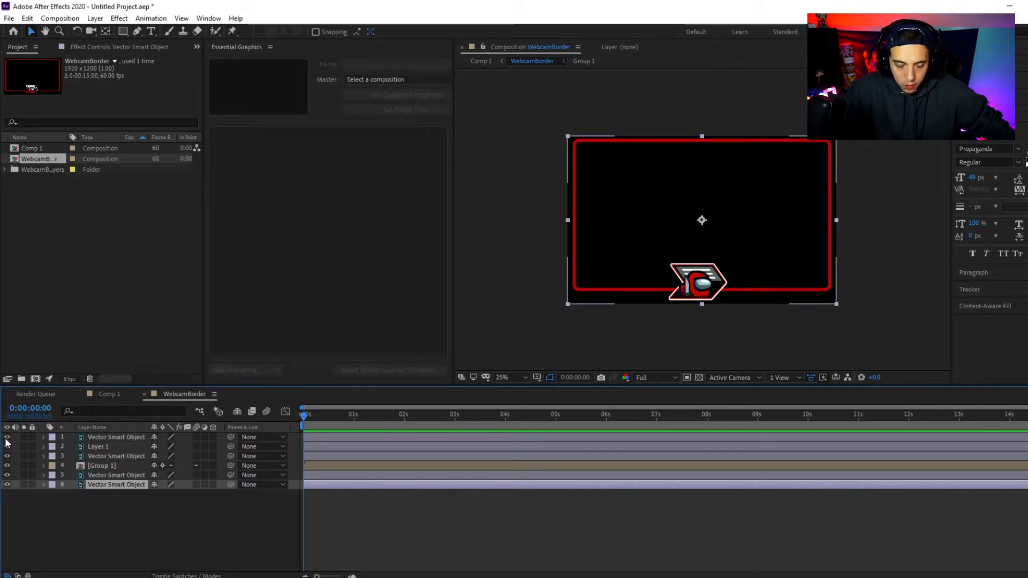
left_click(7, 437)
scroll(657, 331, "up", 3)
scroll(701, 321, "down", 3)
scroll(705, 300, "up", 2)
left_click_drag(723, 312, 664, 252)
left_click(8, 436)
left_click(8, 436)
left_click(6, 448)
Try moving the knife and crewmate layers together within the badge, then the third layer on its own
left_click(106, 445)
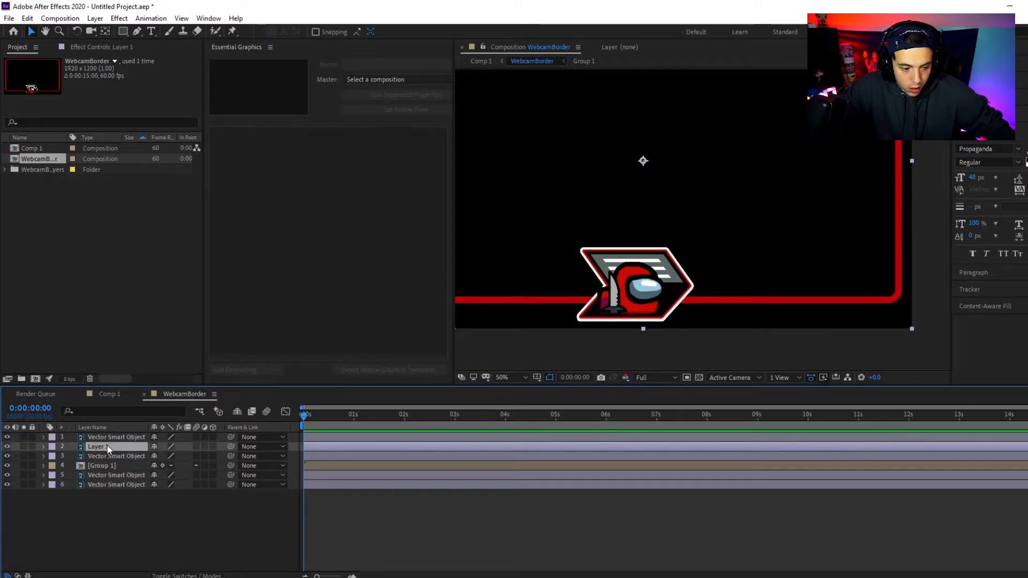
left_click(110, 437, "shift")
mouse_move(643, 295)
left_mouse_down()
mouse_move(647, 315)
mouse_move(647, 276)
mouse_move(647, 348)
mouse_move(647, 288)
left_mouse_up()
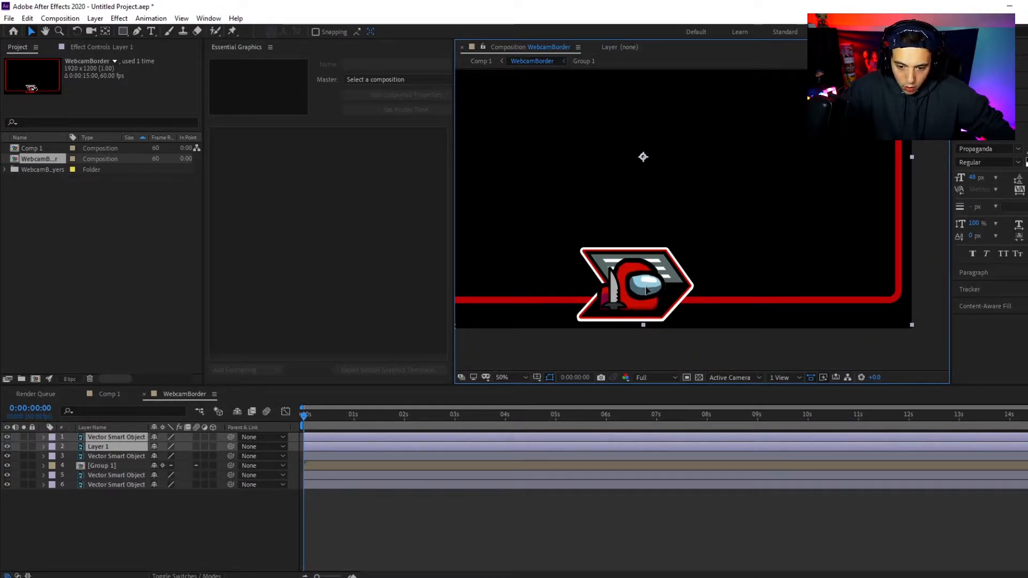
left_click(112, 456)
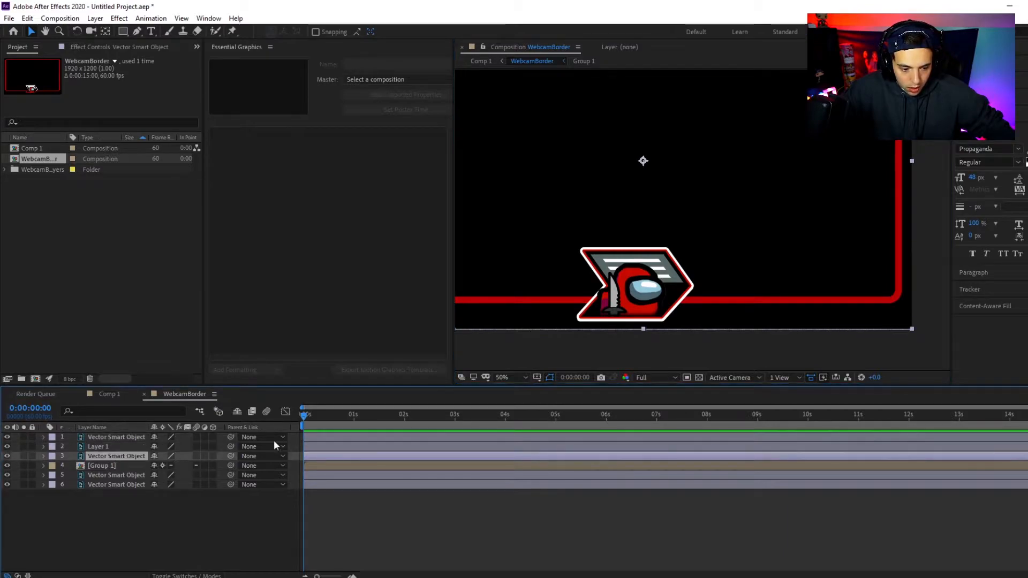
mouse_move(676, 302)
left_mouse_down()
mouse_move(676, 239)
mouse_move(683, 300)
mouse_move(671, 304)
left_mouse_up()
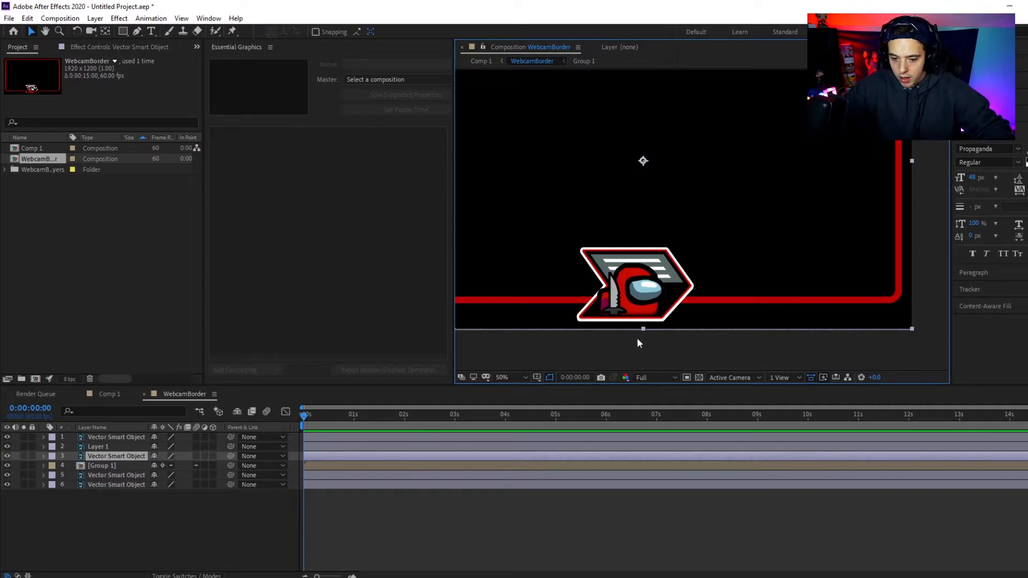
Move the knife layer and Layer 1 together slightly down to a Y position of 604
left_click(140, 437)
left_click(137, 447, "shift")
left_click_drag(630, 284, 630, 310)
key("ctrl+z")
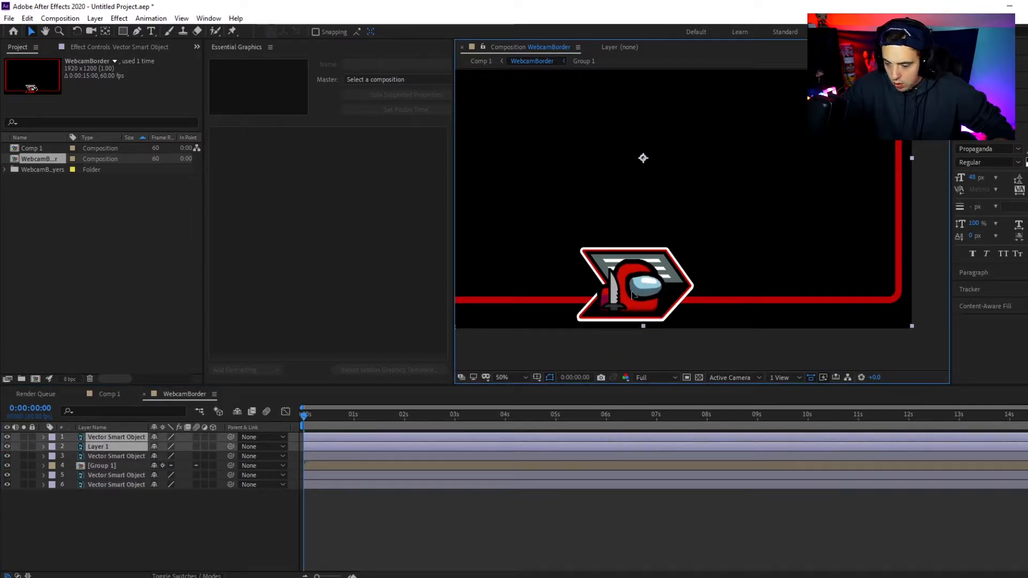
key("shift+Down")
key("shift+Down")
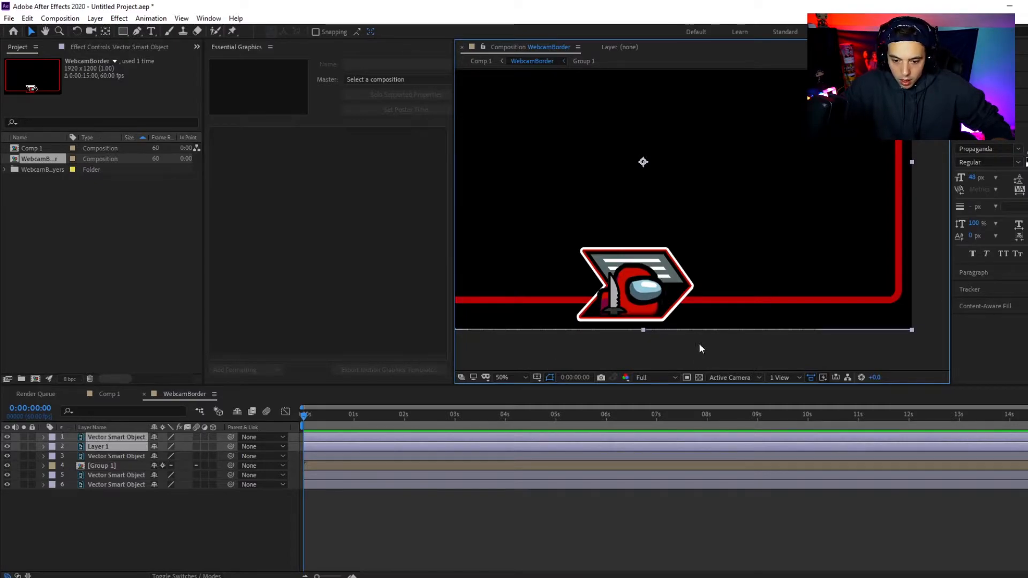
left_click(834, 351)
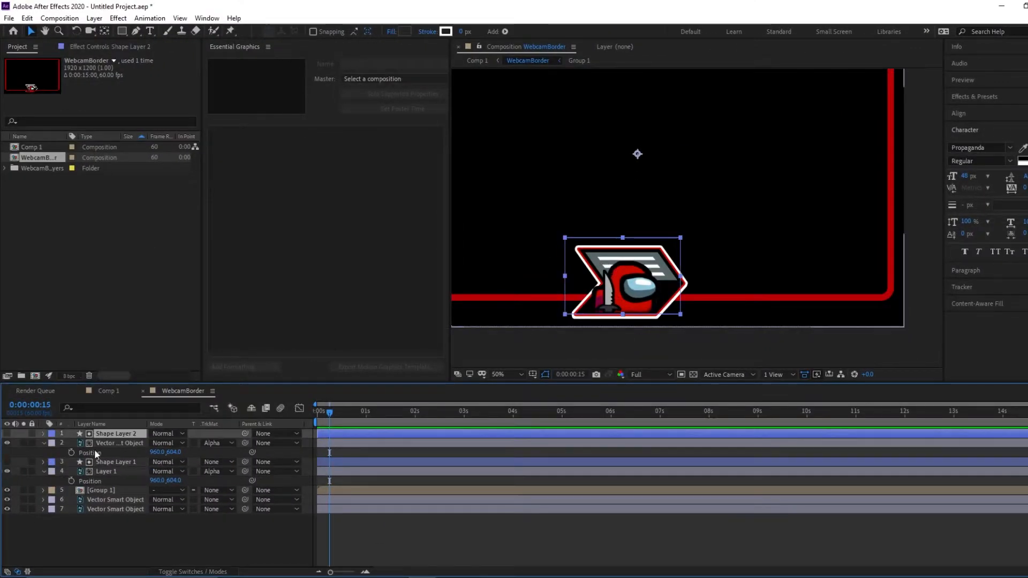
Hide the knife layer and keyframe Layer 1's Position at 0:00:00:15 with the crewmate lowered below the badge
left_click(7, 443)
left_click(72, 481)
left_click_drag(174, 481, 220, 496)
left_click(116, 463)
key("p")
scroll(619, 317, "up", 2)
Add two more Position keyframes to Layer 1 between 1 and 1.5 seconds so the crewmate rises and settles in the badge
left_click_drag(329, 412, 376, 412)
left_click_drag(157, 491, 141, 491)
left_click_drag(376, 413, 390, 412)
left_click_drag(174, 491, 178, 490)
Enable motion blur for the composition, apply Easy Ease to Layer 1's Position keyframes and preview the movement
left_click(280, 408)
left_click_drag(399, 496, 325, 437)
key("F9")
left_click_drag(390, 413, 259, 471)
left_click(300, 408)
left_click(299, 408)
key("space")
Delete a Position keyframe on Layer 1, adjust the position at 0:00:00:50 and shift that keyframe slightly later
scroll(617, 292, "down", 1)
scroll(617, 292, "down", 2)
left_click_drag(317, 413, 359, 413)
left_click(389, 491)
key("Delete")
key("space")
left_click_drag(174, 490, 182, 491)
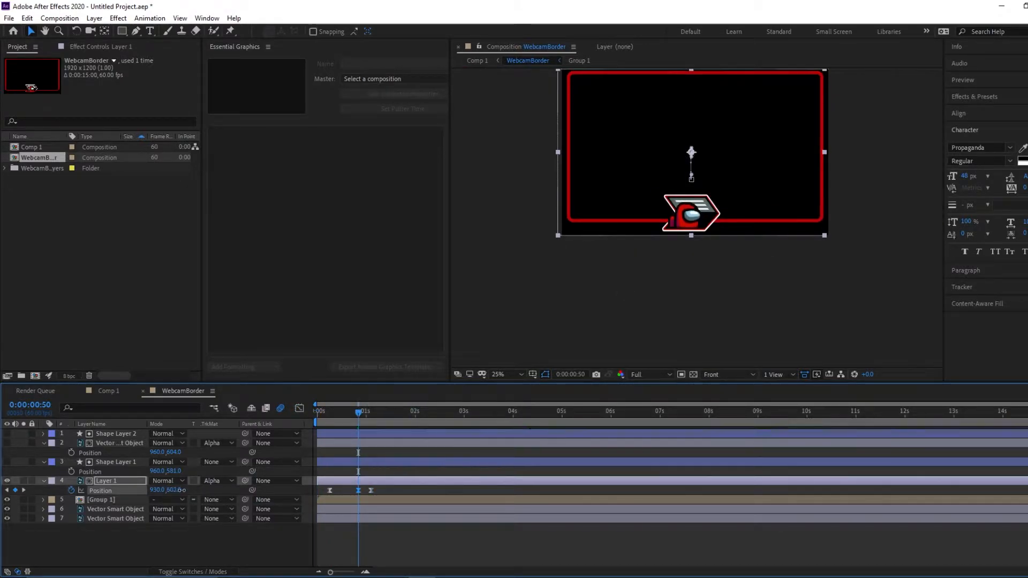
key("space")
left_click_drag(358, 491, 365, 491)
Show the knife layer, start keyframing its Position at about 2 seconds and apply Easy Ease
left_click(7, 443)
left_click(119, 444)
left_click_drag(329, 412, 410, 448)
scroll(691, 225, "up", 1)
left_click(90, 453)
left_click(71, 453)
key("F9")
left_click(299, 408)
left_click(299, 408)
Turn on motion blur for the knife layer and preview the animation
left_click(193, 572)
left_click(195, 443)
scroll(649, 241, "down", 1)
key("space")
key("space")
Shift all Position keyframes horizontally to X 950 for Layer 1 and X 948 for the knife layer, and preview
left_click(100, 491)
left_click_drag(156, 491, 167, 490)
left_click(100, 453)
left_click_drag(156, 453, 167, 452)
key("space")
Keyframe the knife and crewmate at about 6 seconds and drop both out of the badge to Y 797
left_click(653, 415)
left_click_drag(653, 415, 614, 416)
left_click(15, 454)
left_click(15, 491)
left_click_drag(174, 453, 260, 453)
left_click_drag(659, 457, 589, 496)
left_click(283, 408)
left_click(283, 408)
left_click_drag(311, 413, 329, 416)
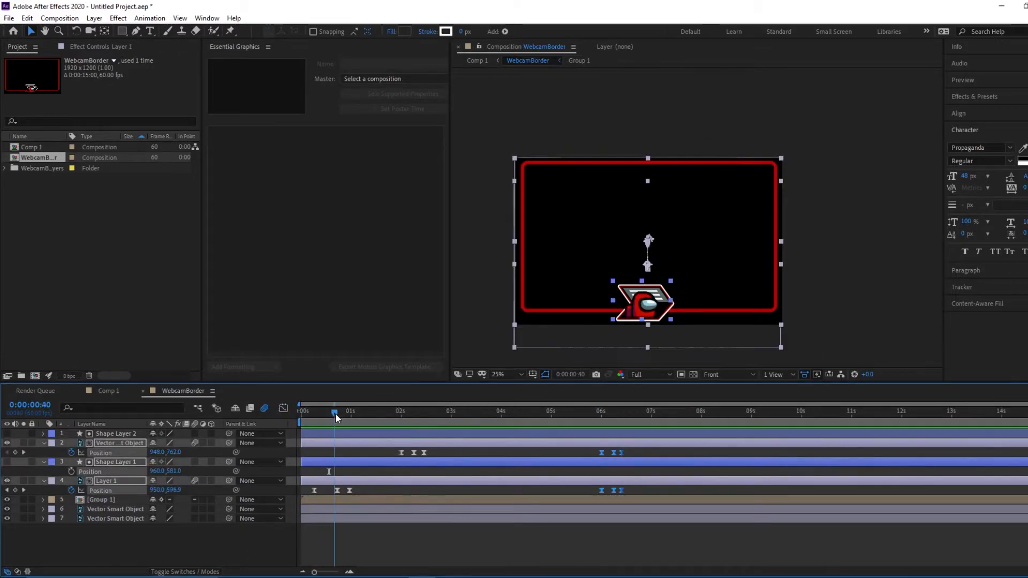
Reshape the easing curve of Layer 1's entrance in the Graph Editor and preview the result
left_click_drag(314, 573, 335, 572)
left_click(100, 491)
left_click(284, 408)
left_click_drag(424, 538, 476, 541)
left_click_drag(569, 542, 551, 545)
left_click_drag(740, 416, 546, 422)
left_click(283, 409)
double_click(519, 490)
key("space")
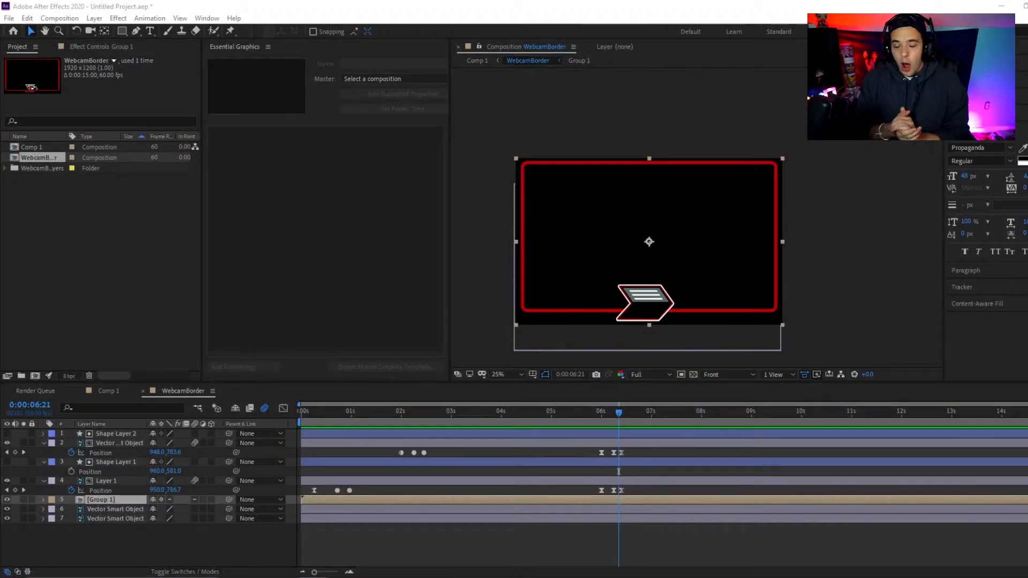
Preview the entrance and the exit after 6 seconds, checking the badge with Group 1 hidden and shown
left_click(310, 411)
key("space")
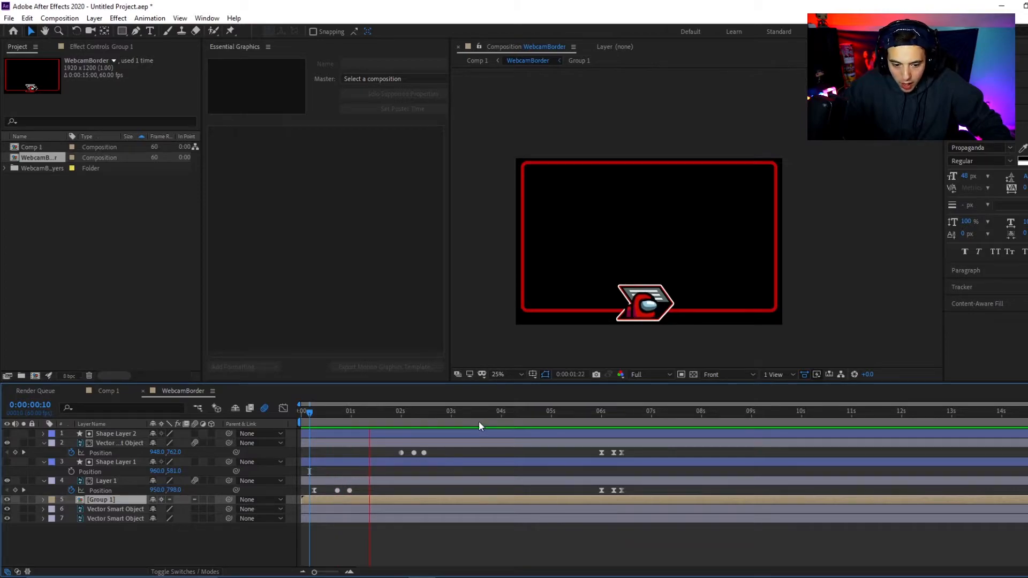
left_click(582, 413)
key("space")
left_click(629, 414)
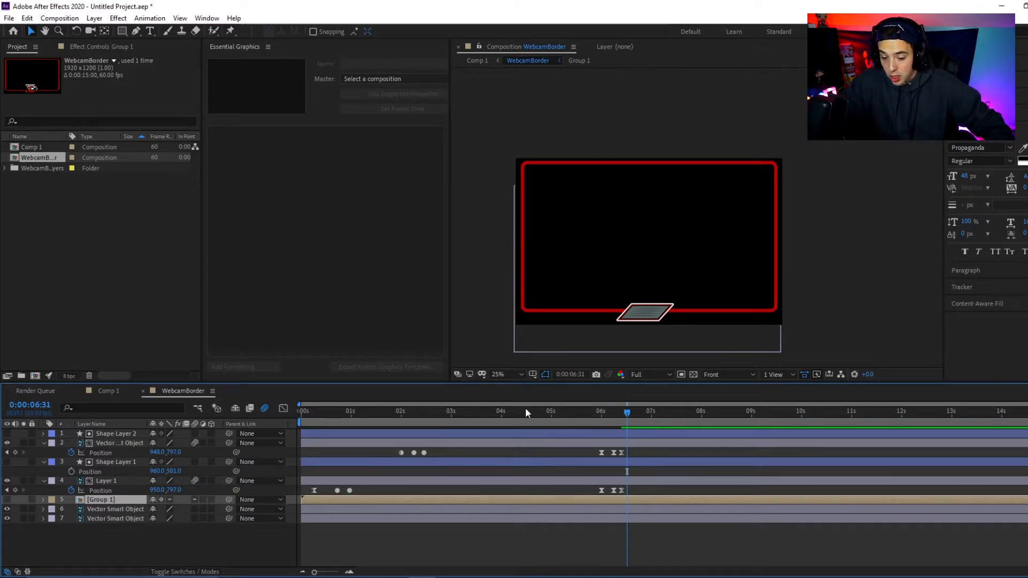
left_click(8, 499)
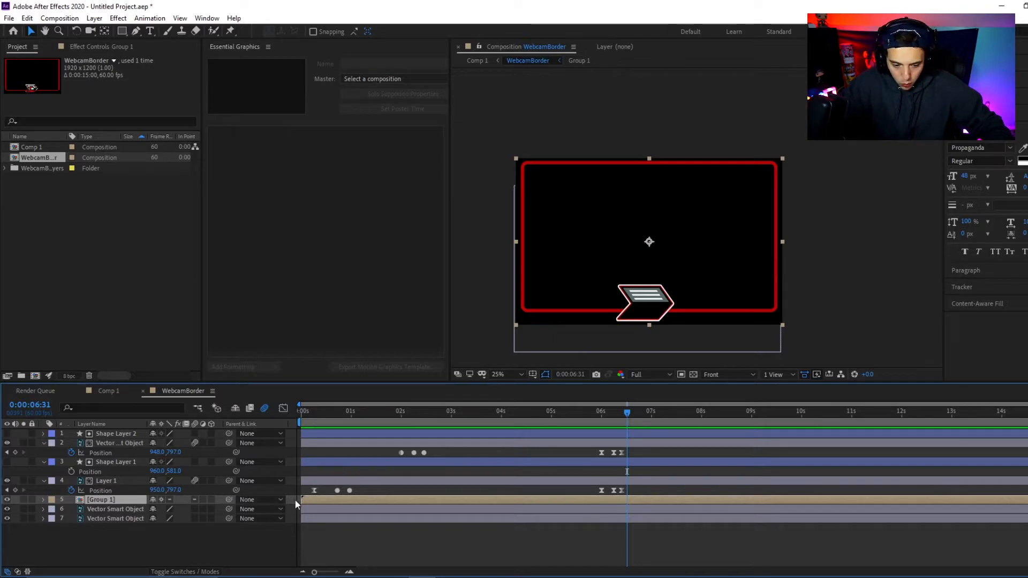
left_click_drag(303, 500, 628, 500)
left_click_drag(624, 416, 617, 423)
key("ctrl+z")
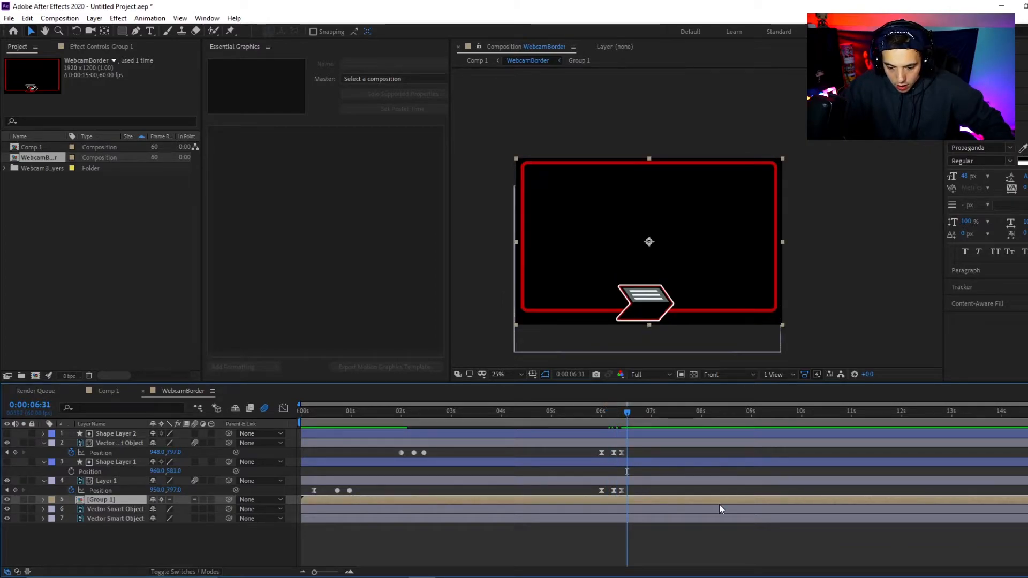
Trim the end of the Group 1 layer to 0:00:06:31 and check the moment the badge disappears
left_click_drag(964, 503, 611, 509)
key("space")
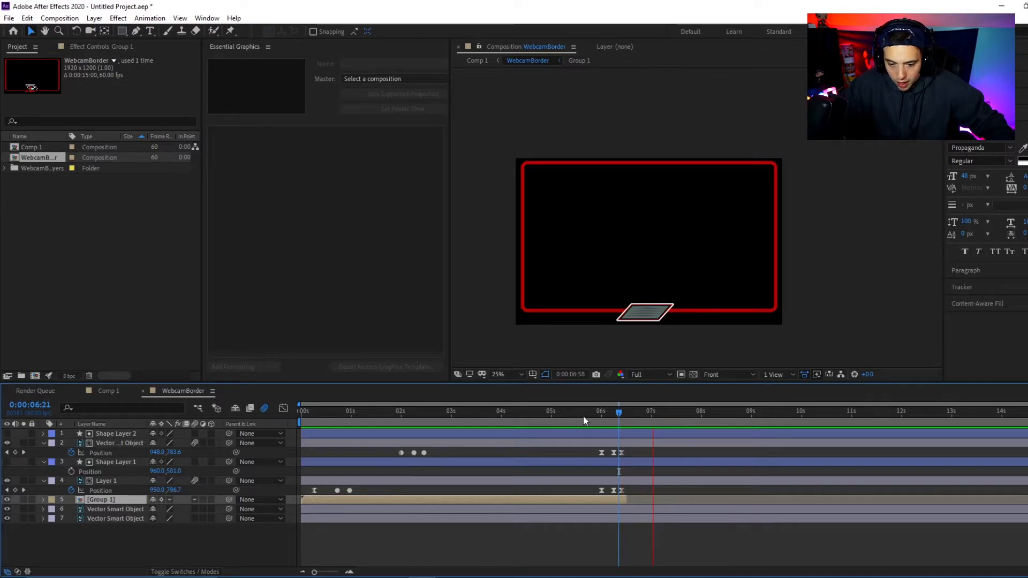
left_click(578, 413)
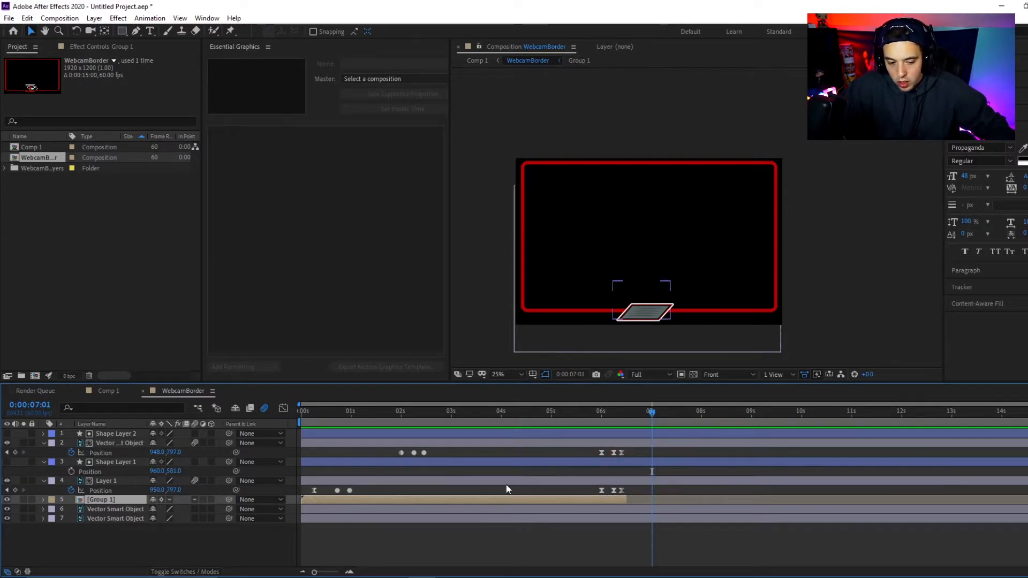
left_click(591, 414)
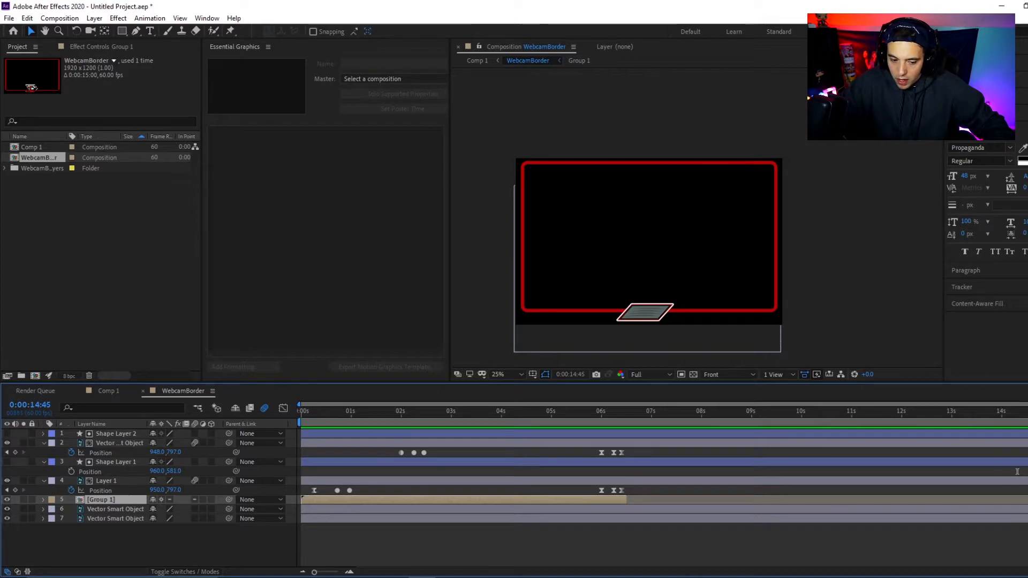
left_click_drag(847, 432, 287, 433)
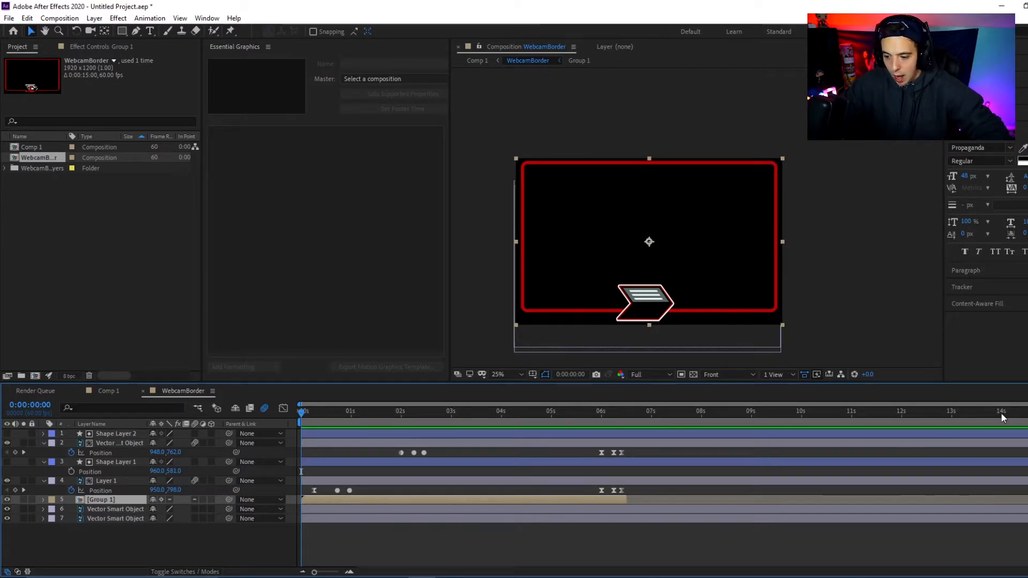
Duplicate Group 1, move the copy to start just before the composition's 15-second end, and preview the loop
left_click_drag(1020, 413, 1027, 414)
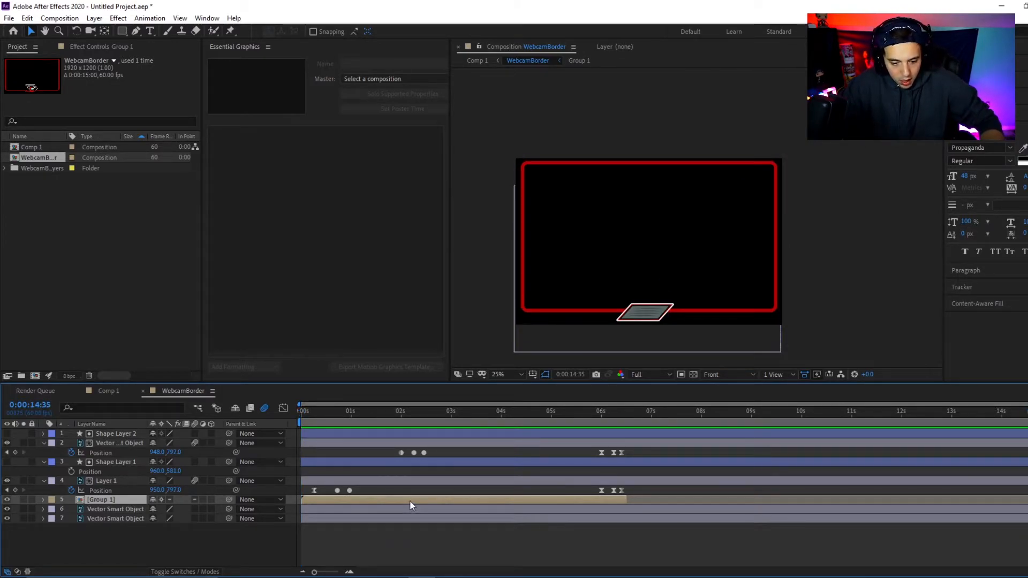
key("ctrl+d")
left_click_drag(342, 499, 1027, 505)
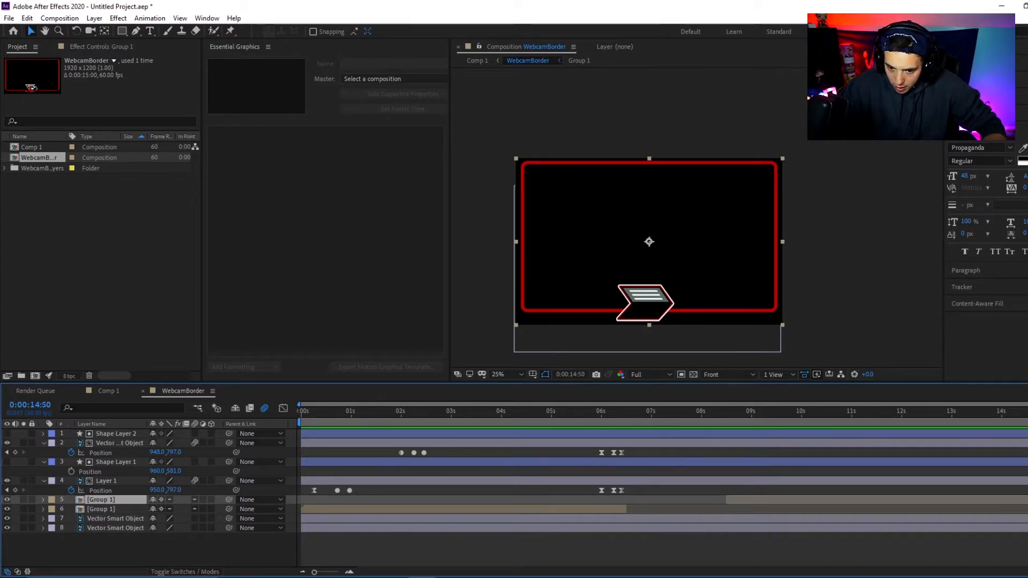
left_click_drag(1027, 411, 1027, 411)
key("space")
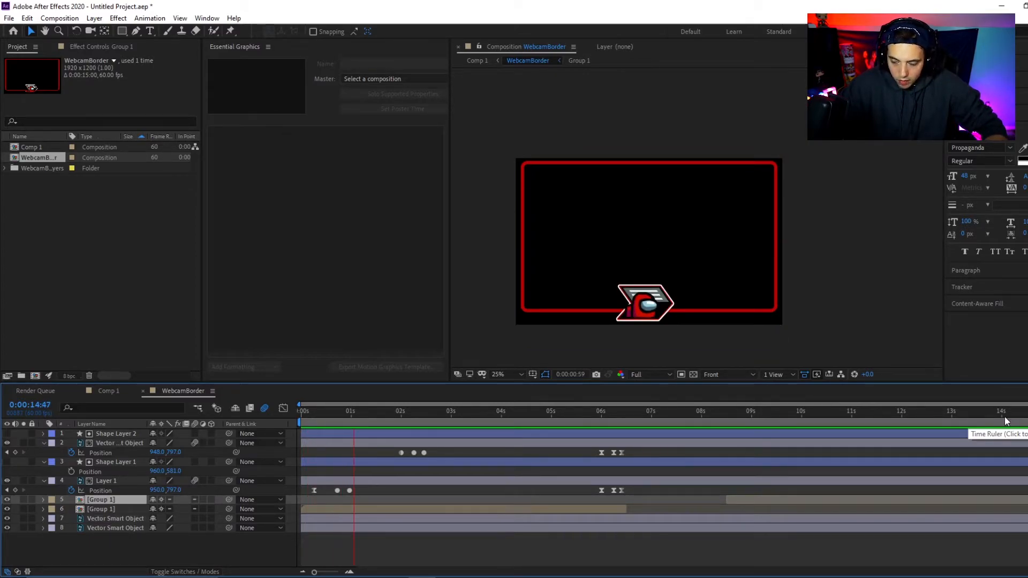
Scrub through the timeline to examine the badge's exit after 6 seconds and the closed-vent stretch up to the end
left_click(991, 414)
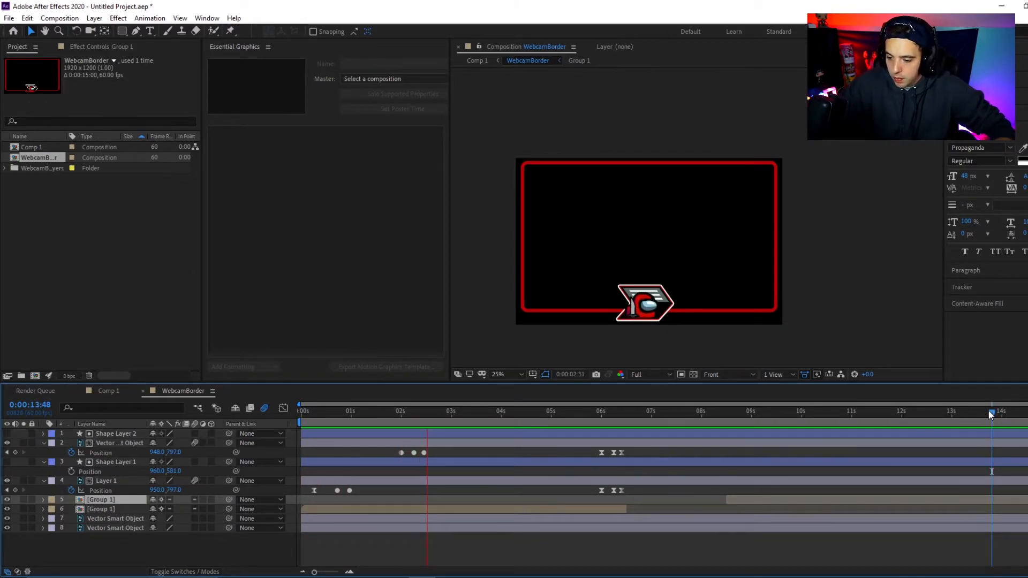
left_click_drag(965, 411, 361, 412)
left_click_drag(332, 445, 738, 448)
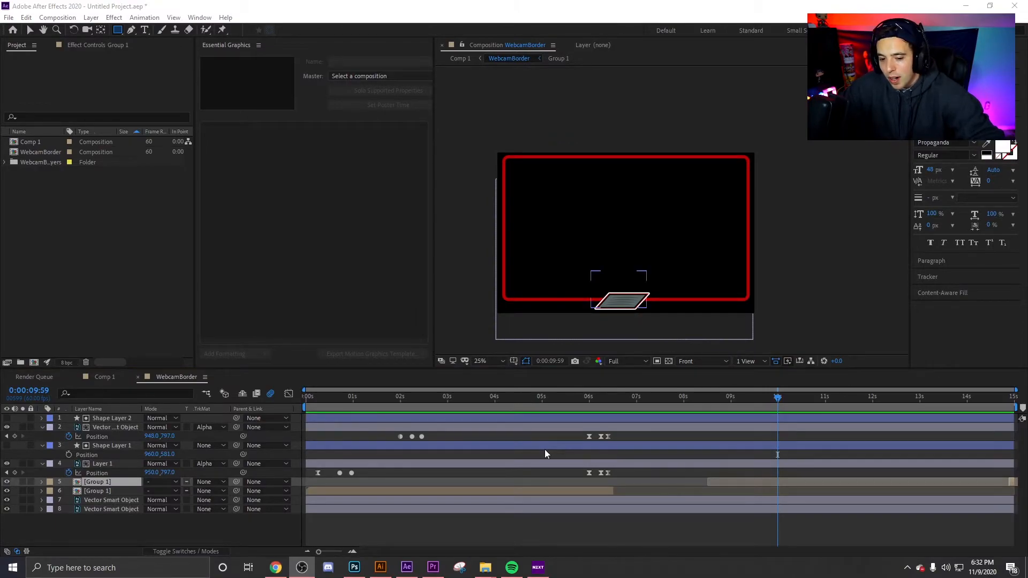
left_click(581, 397)
left_click_drag(582, 401, 618, 399)
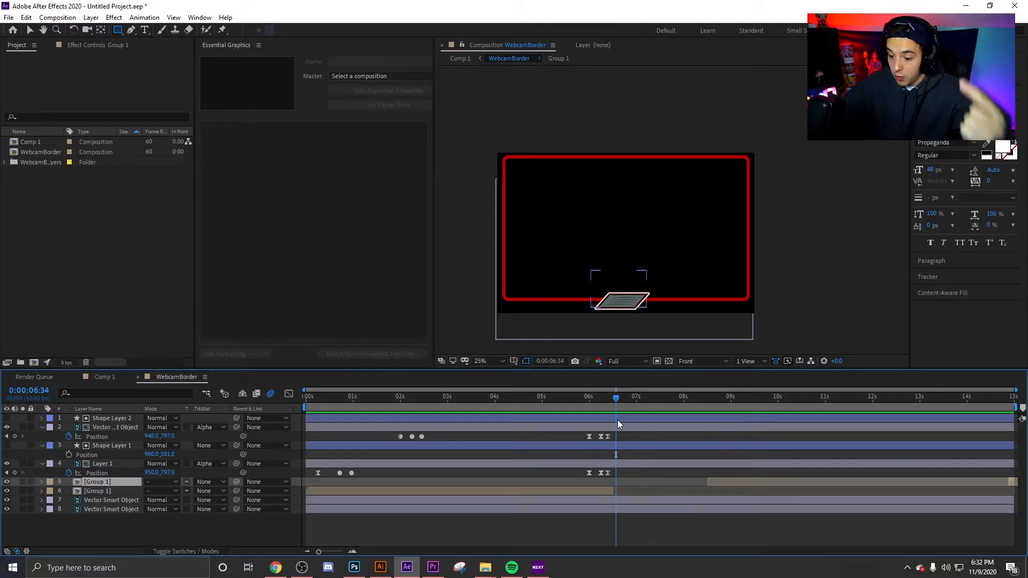
mouse_move(602, 401)
left_mouse_down()
mouse_move(580, 400)
mouse_move(604, 404)
left_mouse_up()
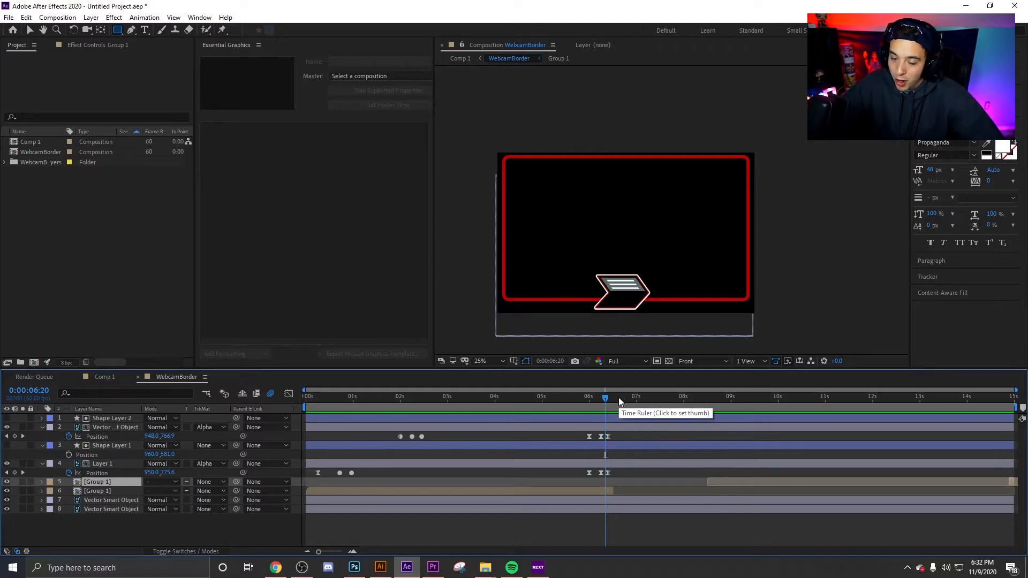
left_click_drag(596, 400, 752, 455)
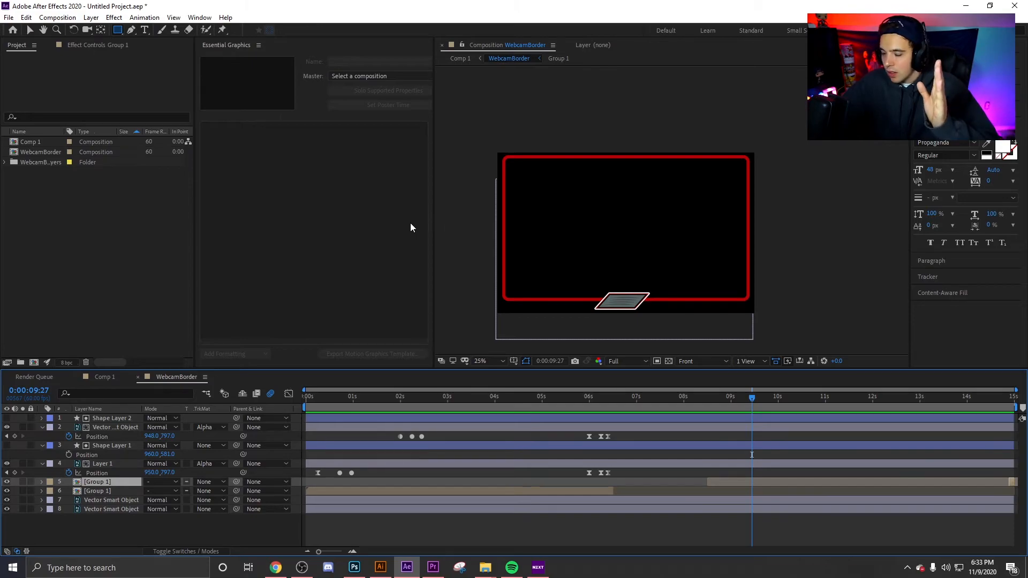
left_click(627, 399)
left_click(759, 399)
left_click_drag(815, 416, 849, 411)
left_click_drag(915, 422, 993, 416)
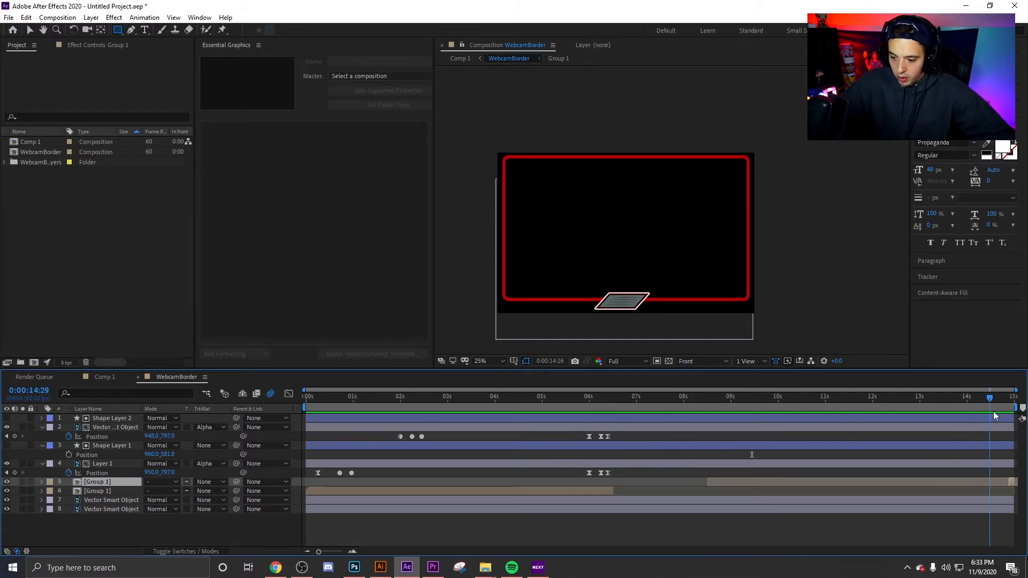
left_click_drag(908, 413, 733, 410)
left_click_drag(667, 397, 973, 404)
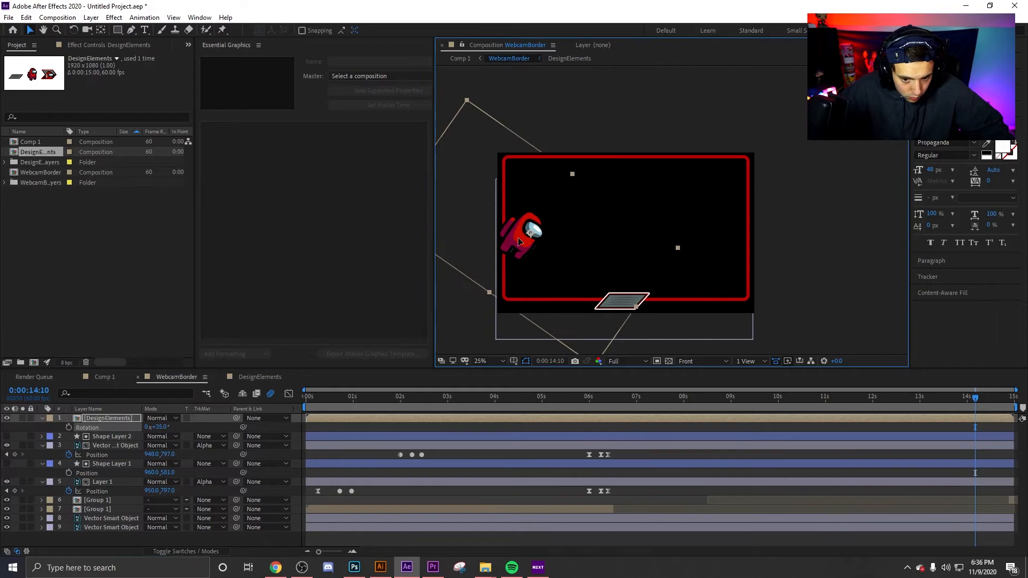
Keyframe the DesignElements layer's Position from 9 seconds so the tilted crewmate peeks in from the frame's left edge and settles back
right_click(138, 413)
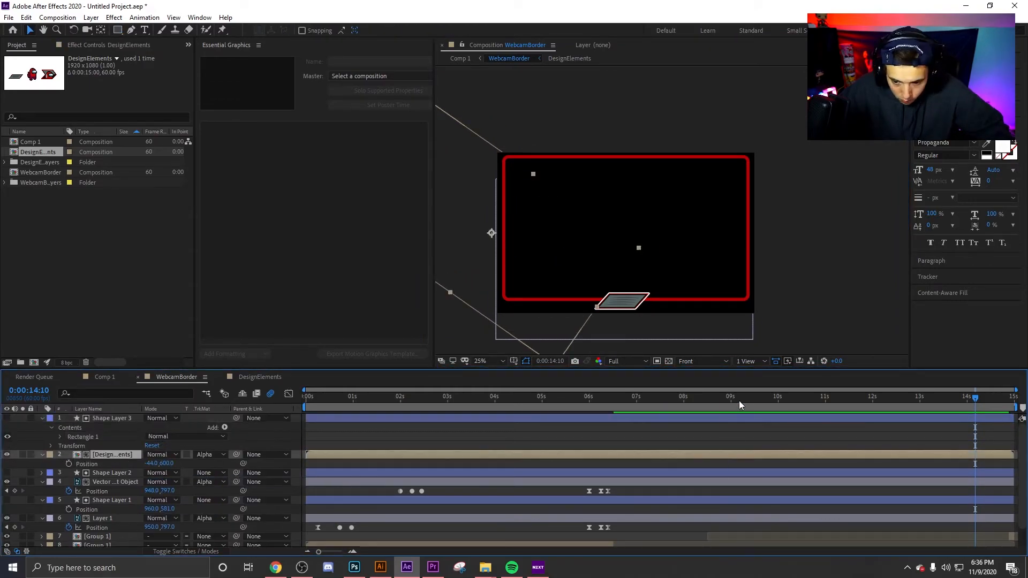
key("p")
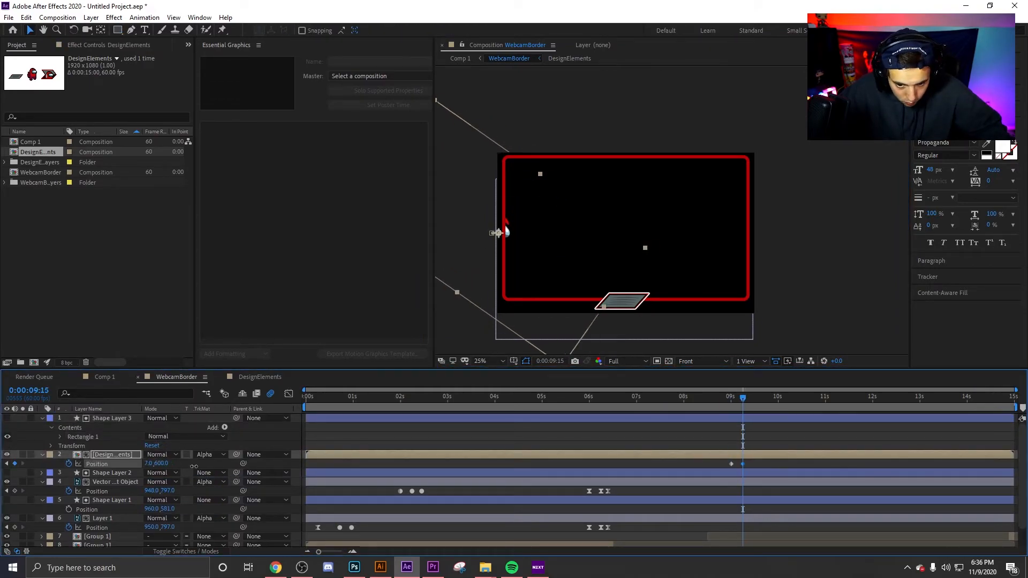
left_click_drag(171, 464, 244, 465)
left_click_drag(744, 400, 752, 402)
left_click_drag(157, 465, 144, 465)
Copy the peeking Position keyframe to about 10 seconds and add keyframes that nudge the crewmate inward and slide it back out
key("ctrl+c")
left_click_drag(752, 400, 787, 400)
key("ctrl+v")
left_click_drag(150, 464, 166, 464)
left_click_drag(786, 401, 794, 401)
left_click_drag(151, 464, 69, 464)
Apply Easy Ease to the DesignElements Position keyframes, enable the layer's motion blur and preview the peek
left_click_drag(802, 460, 719, 471)
key("F9")
left_click(186, 551)
left_click(188, 455)
key("space")
key("space")
left_click(705, 400)
key("space")
Move the DesignElements exit keyframes later, to just before 11 seconds, and preview from about 6 seconds
left_click_drag(788, 464, 811, 464)
left_click(573, 401)
key("space")
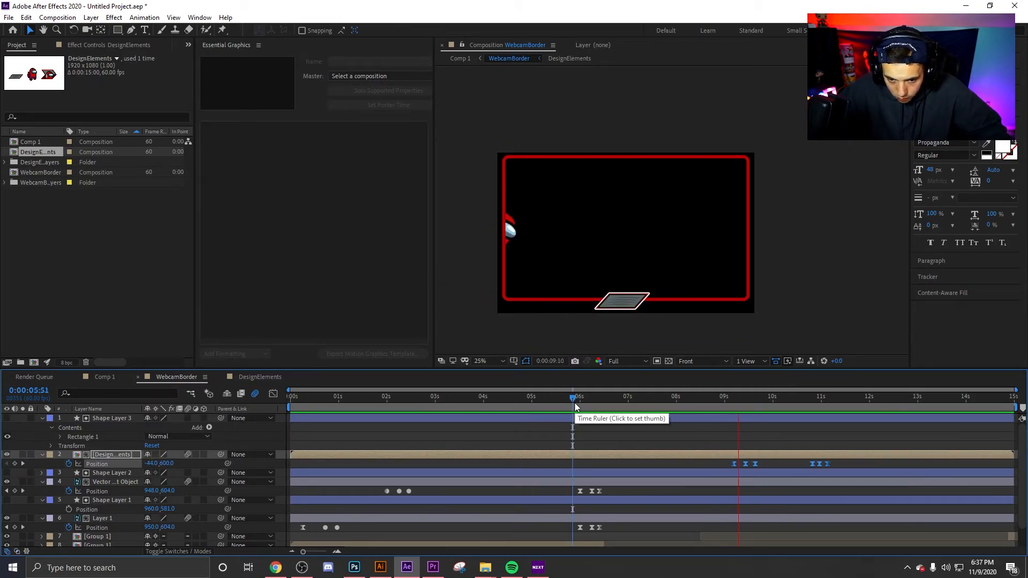